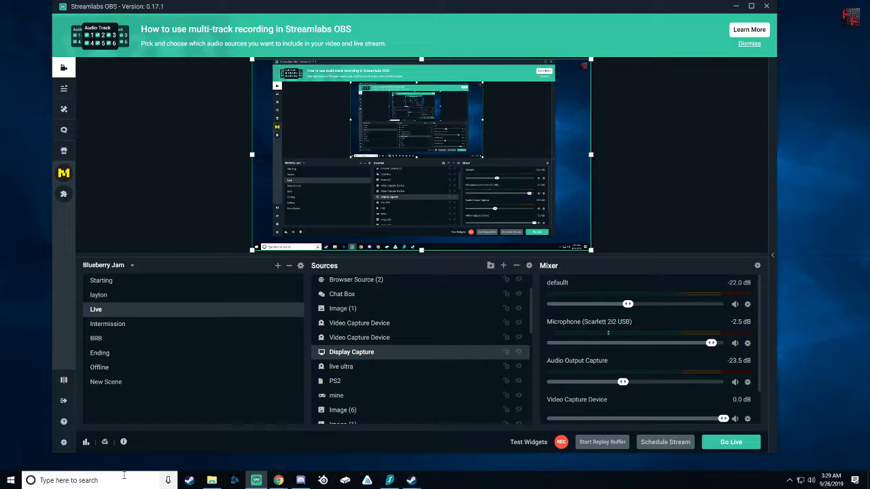
Step: Search 'sound', open the Sound control panel's Recording tab and bring up the HDMI (Live Gamer Ultra-Audio) device's menu
left_click(125, 478)
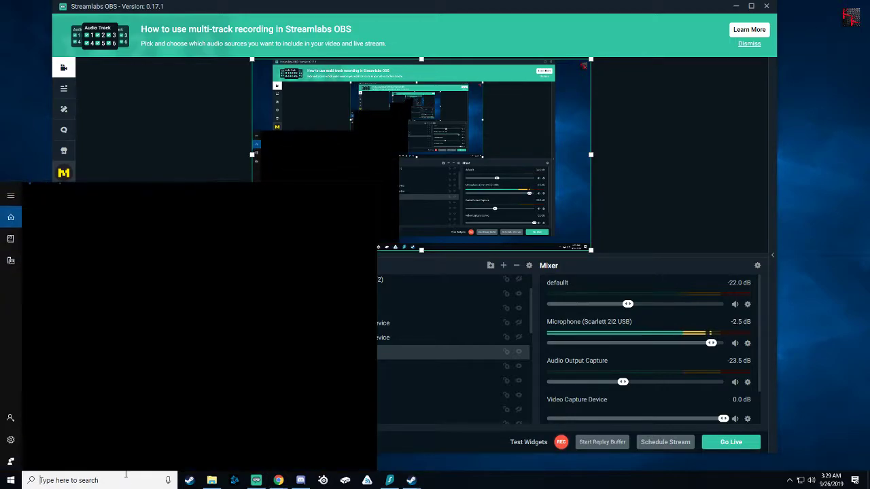
type("sound")
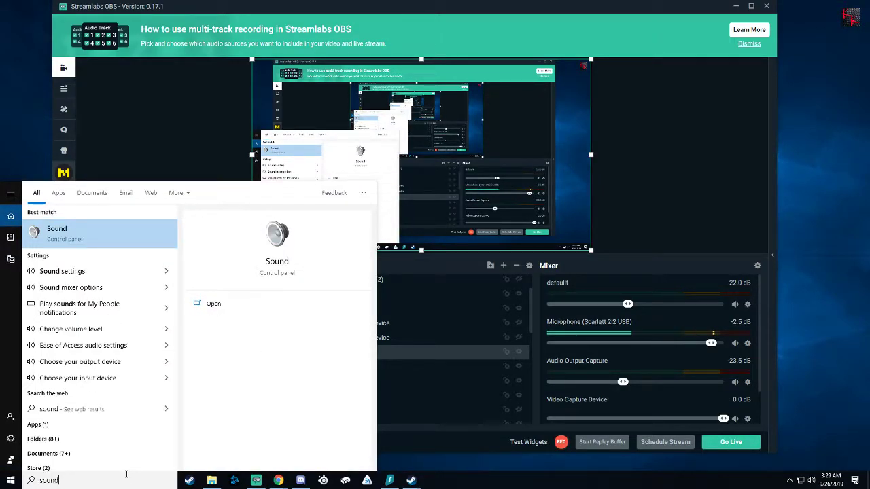
left_click(92, 232)
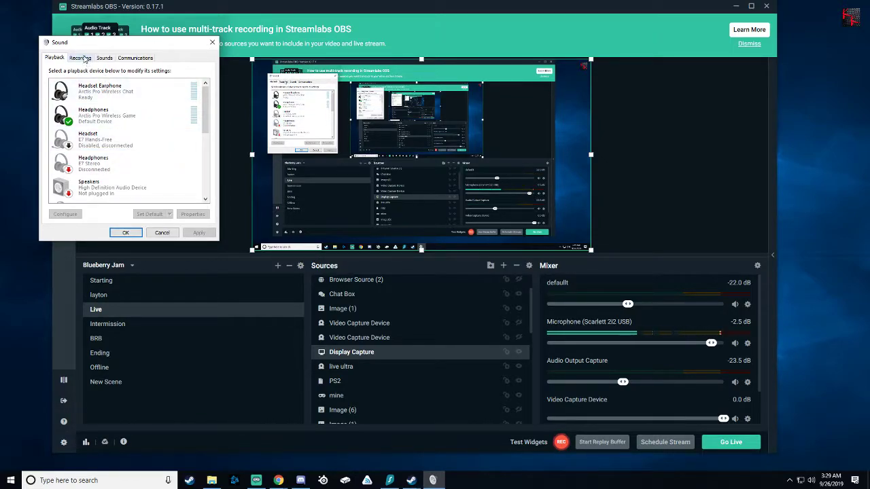
left_click_drag(85, 60, 411, 148)
left_click(407, 147)
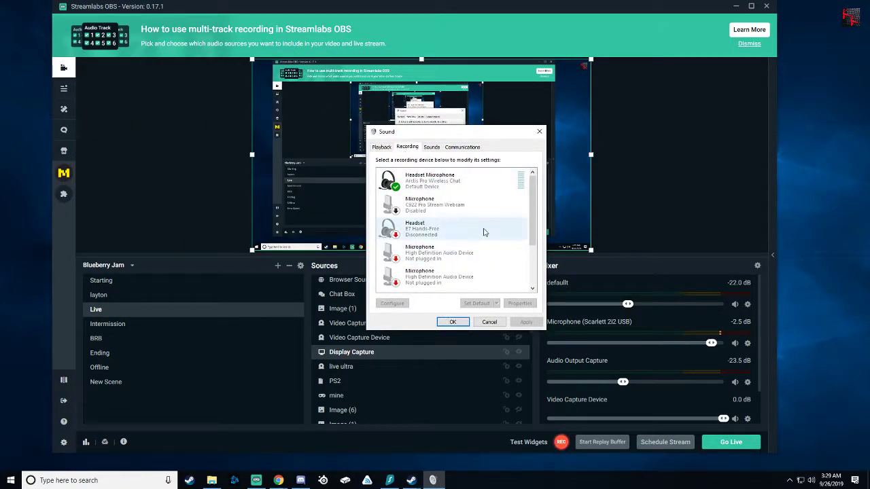
scroll(484, 232, "down", 3)
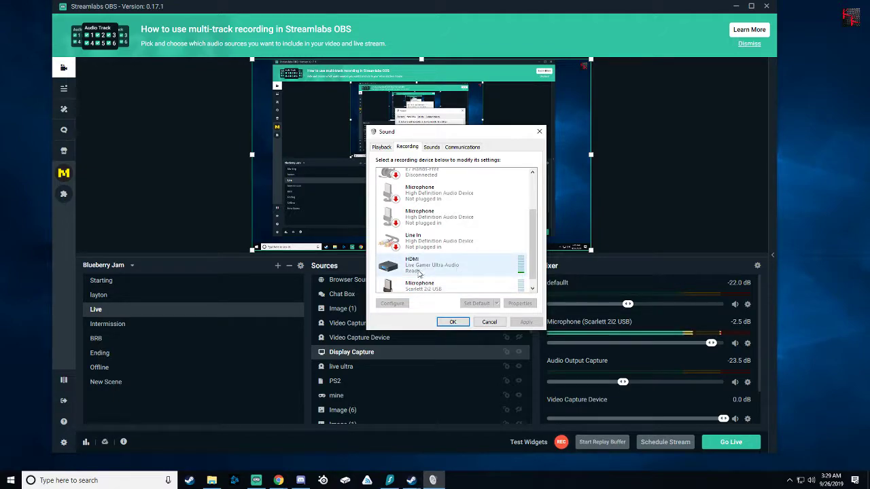
right_click(439, 263)
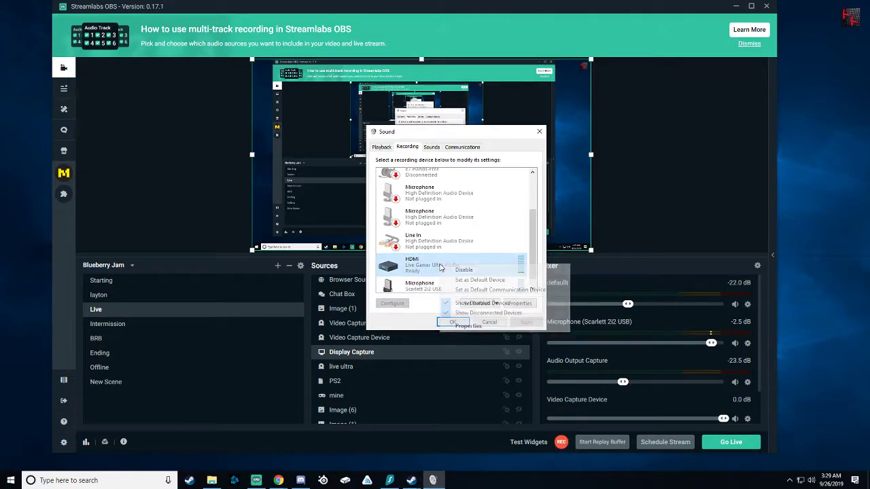
Step: Enable 'Listen to this device' for HDMI, playing through Headphones (Arctis Pro Wireless Game), applied and confirmed
left_click(462, 327)
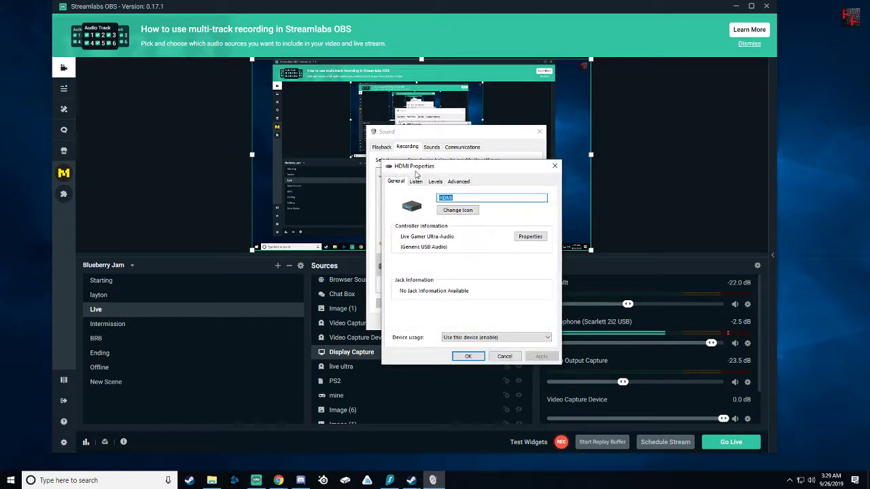
left_click(415, 182)
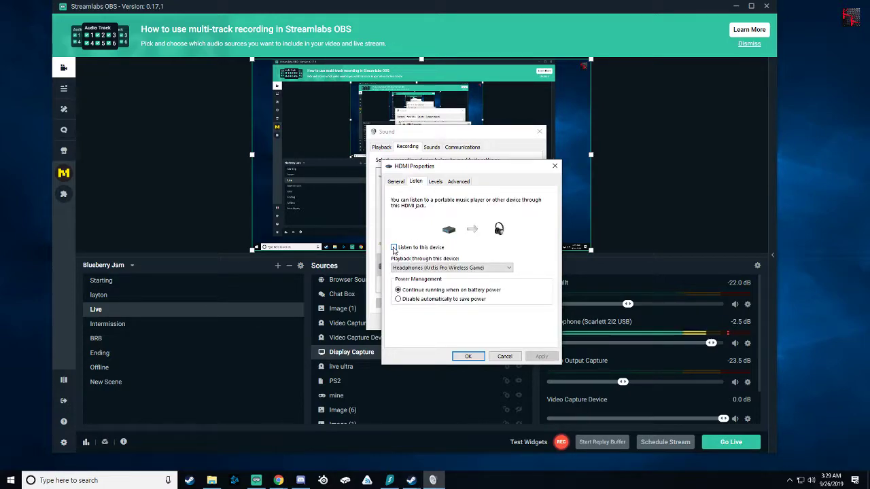
left_click(394, 247)
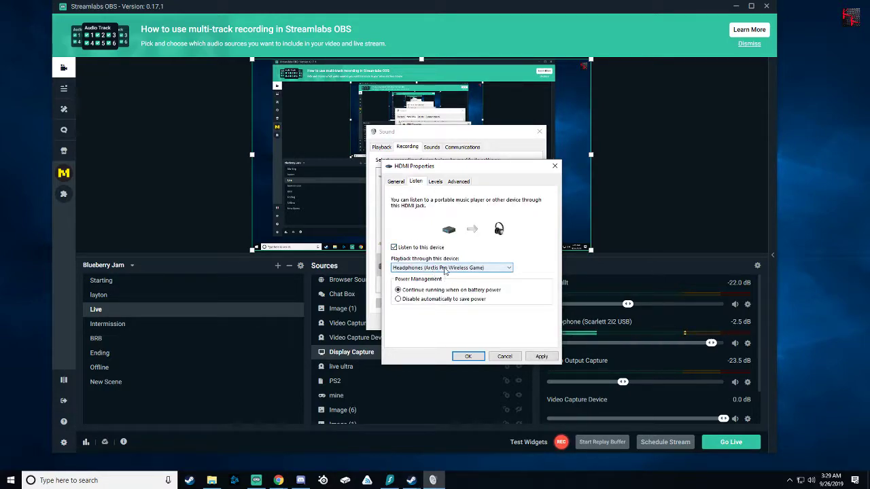
left_click(443, 268)
left_click(474, 267)
left_click(541, 356)
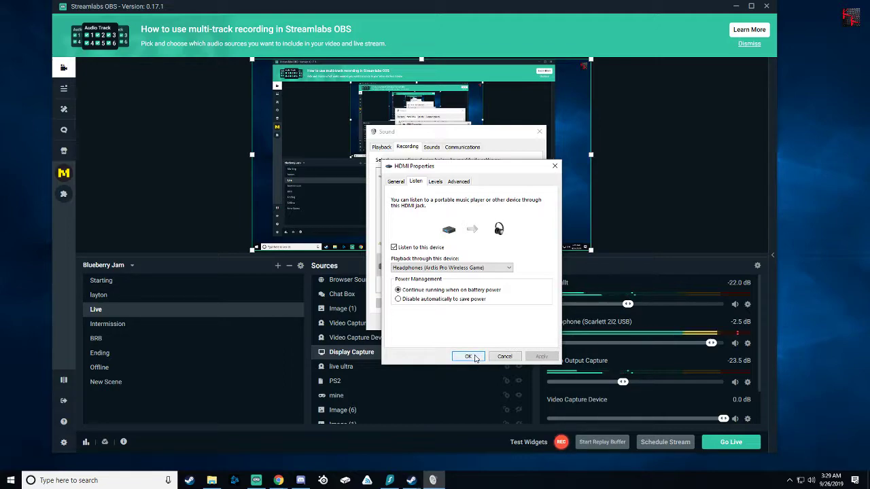
left_click(478, 354)
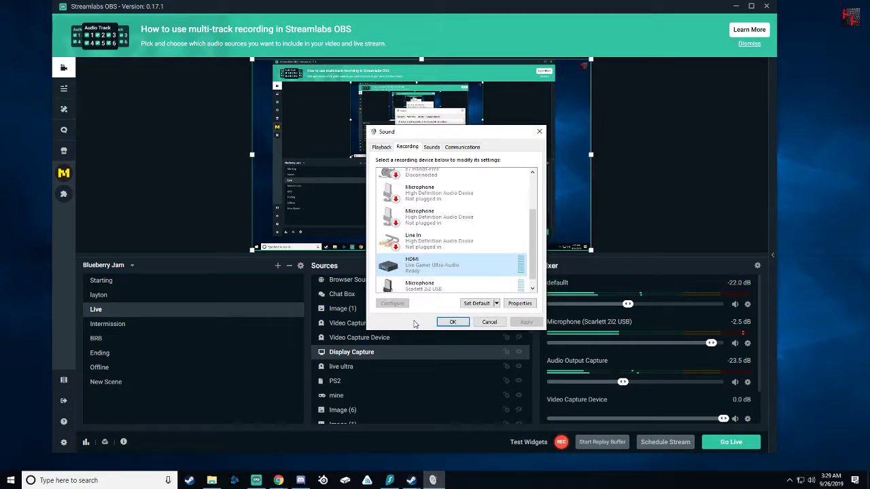
Step: Untick 'Listen to this device' for HDMI, close the Sound settings, and hide Display Capture in OBS
right_click(450, 267)
left_click(475, 326)
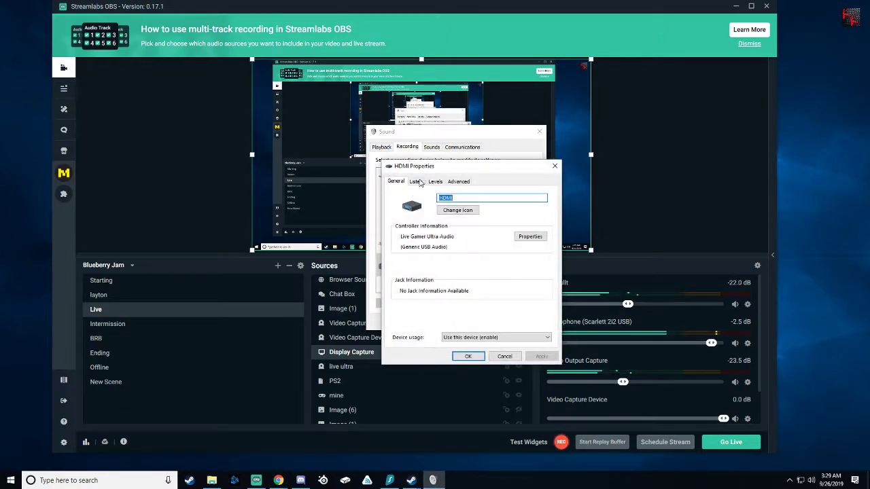
left_click(415, 181)
left_click(393, 248)
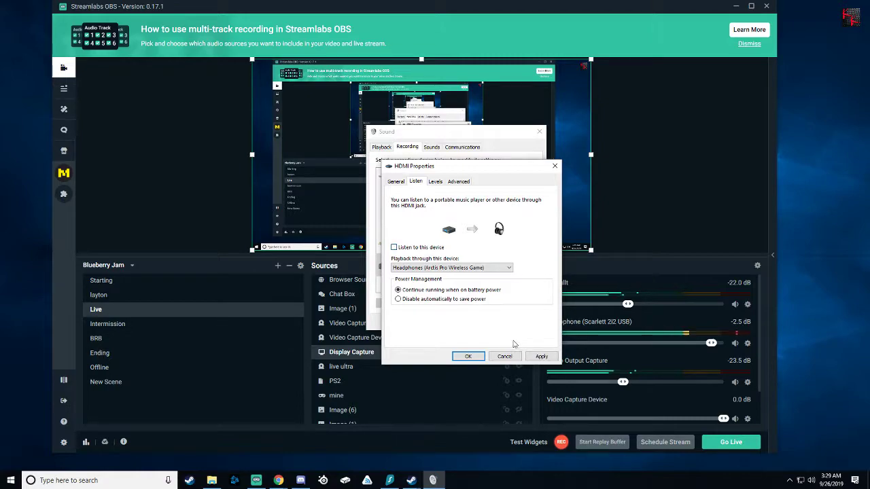
left_click(545, 358)
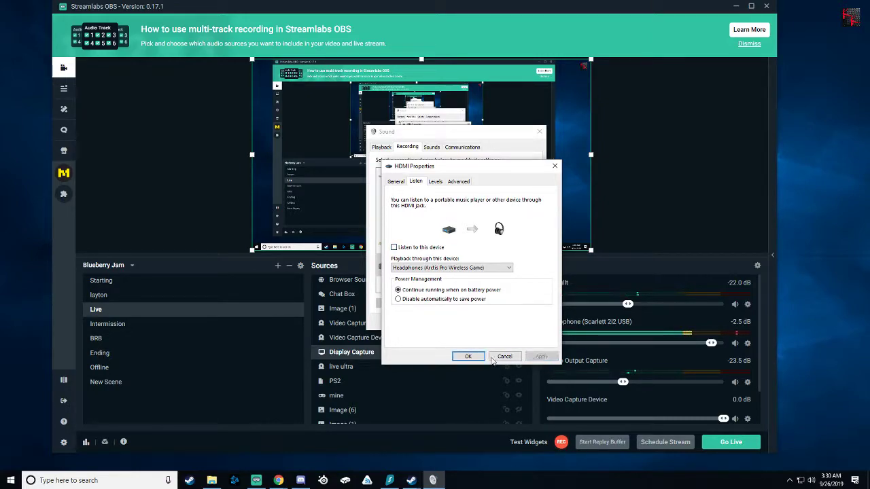
left_click(468, 356)
left_click(453, 322)
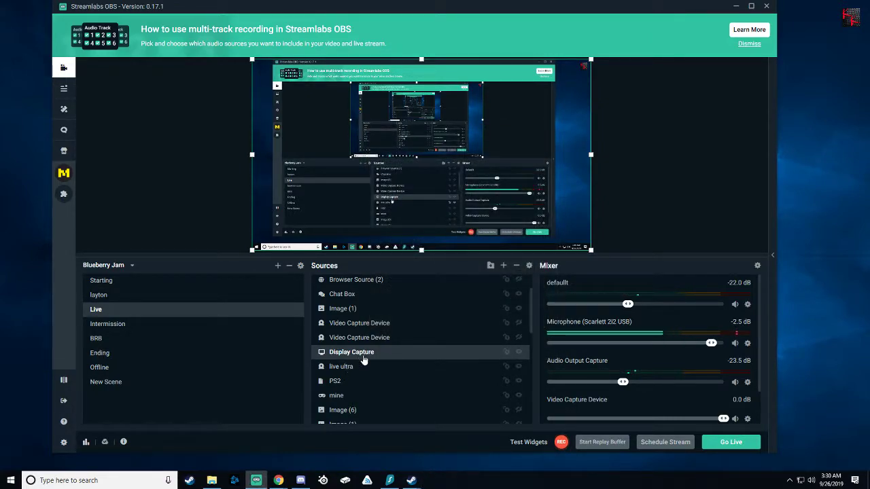
left_click(518, 353)
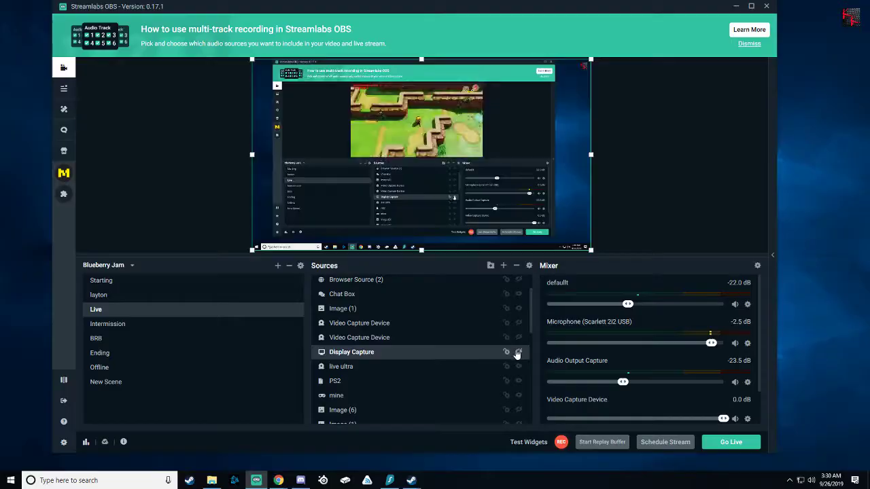
Step: Unhide Display Capture and verify the live ultra source's device is Live Gamer Ultra-Video
left_click(517, 353)
right_click(346, 365)
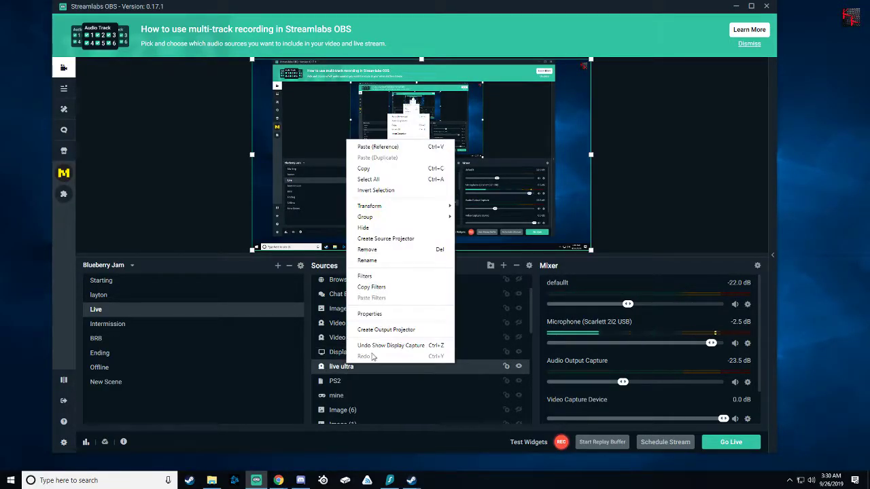
left_click(373, 314)
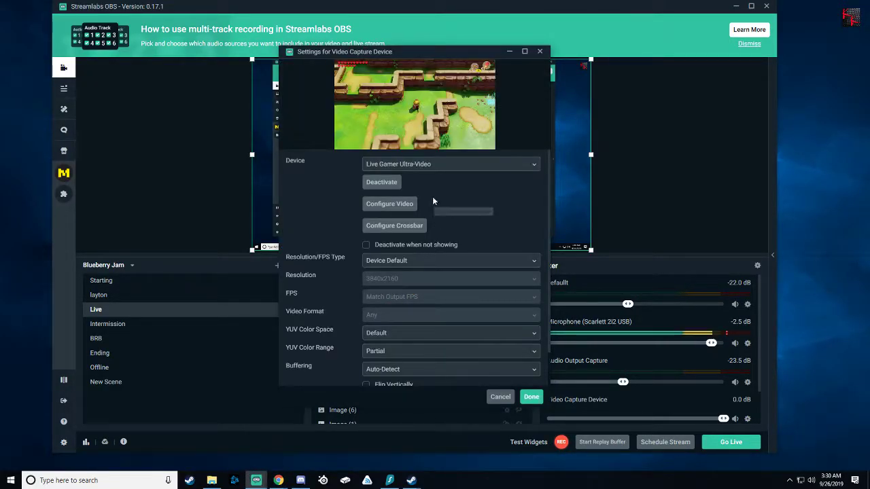
scroll(448, 309, "down", 1)
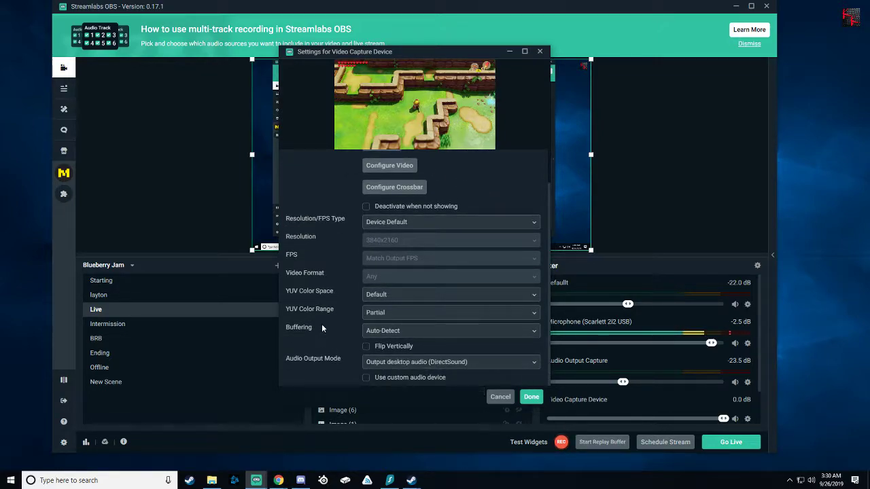
scroll(323, 332, "up", 1)
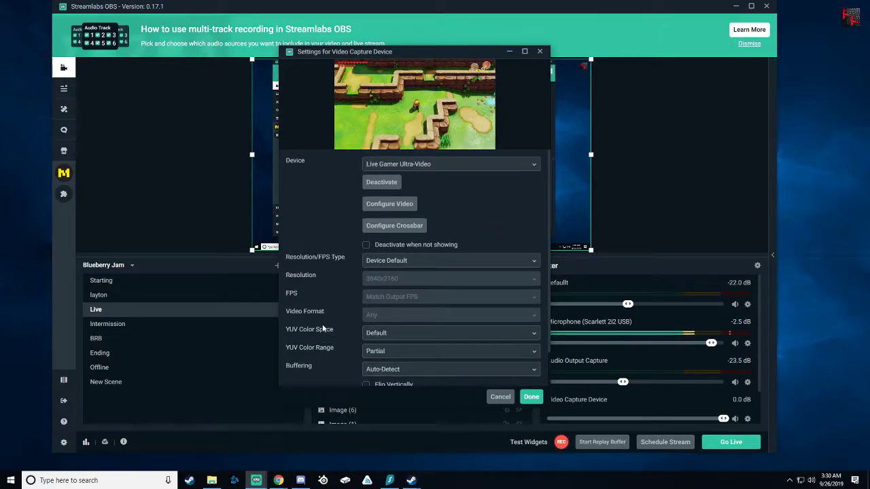
left_click(422, 165)
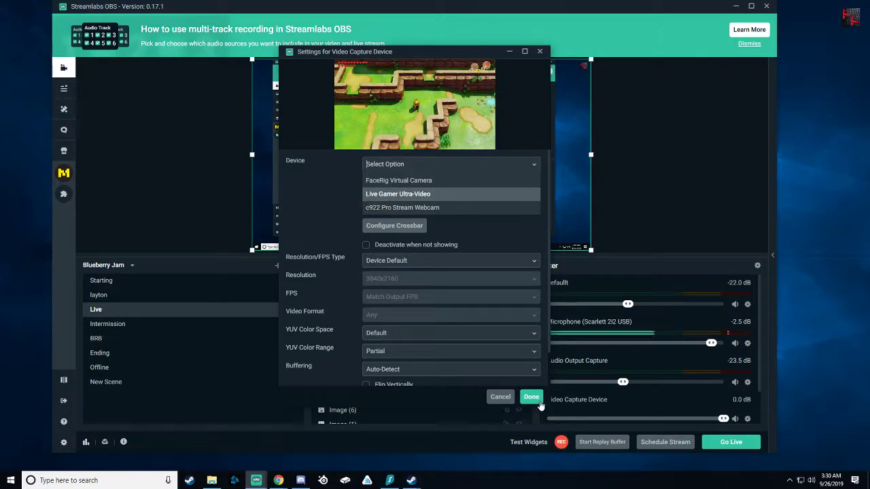
left_click(531, 397)
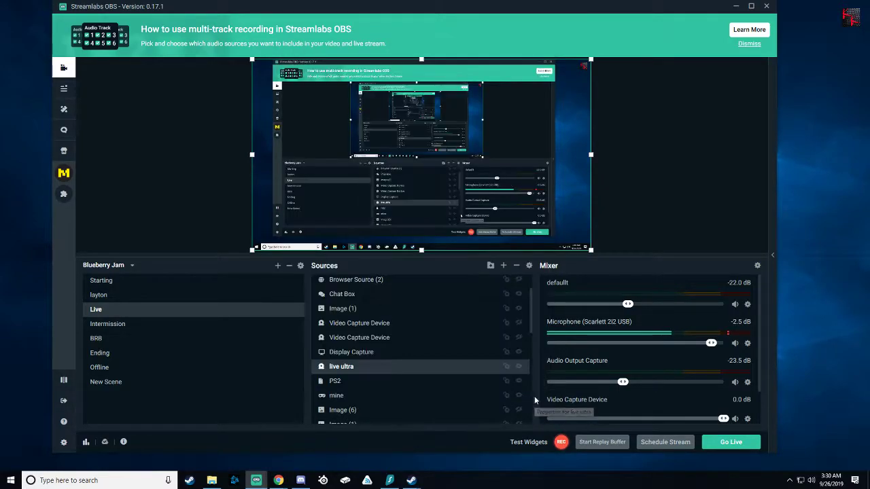
Step: Add a brand-new Audio Input Capture (1) source to the Live scene rather than reusing an existing one
left_click(503, 265)
left_click(203, 313)
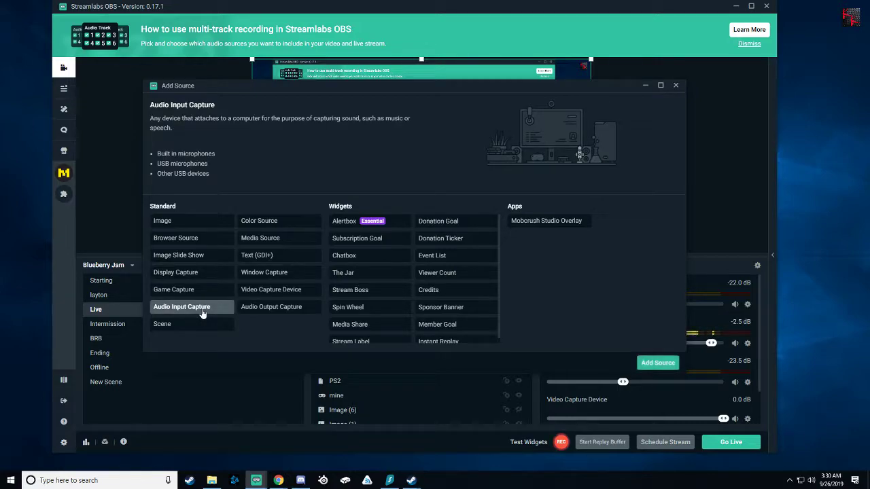
left_click(647, 362)
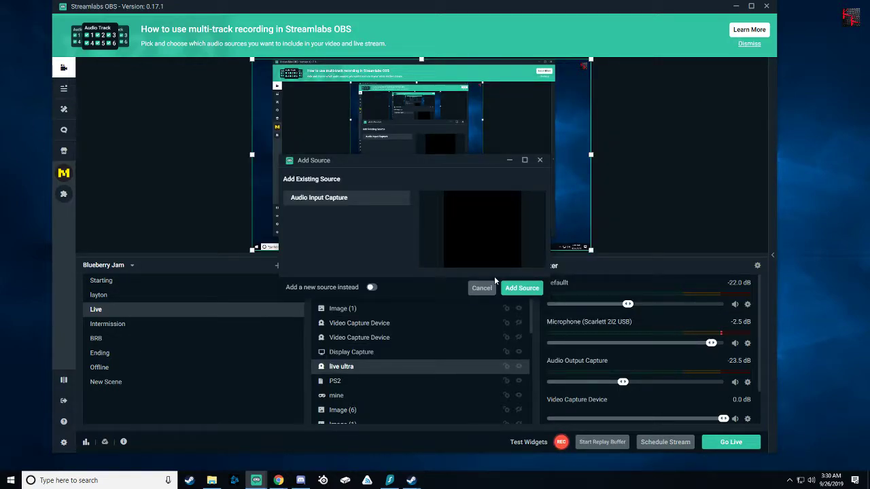
left_click(372, 288)
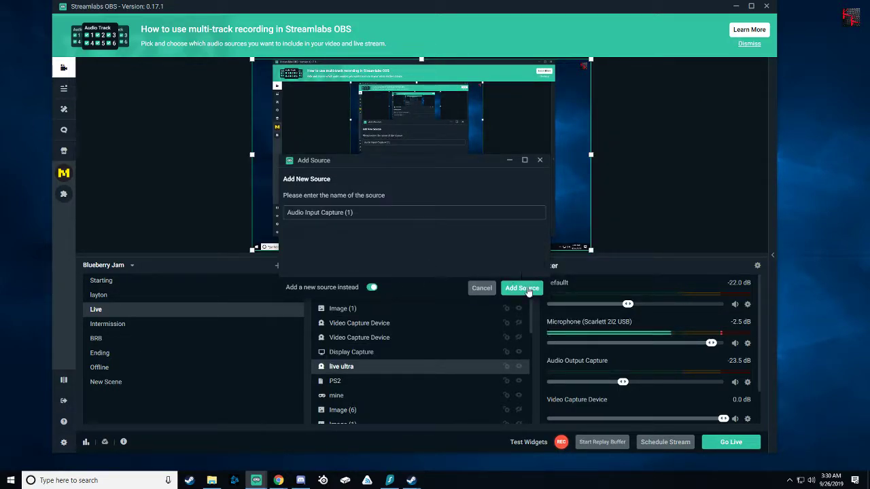
left_click(522, 288)
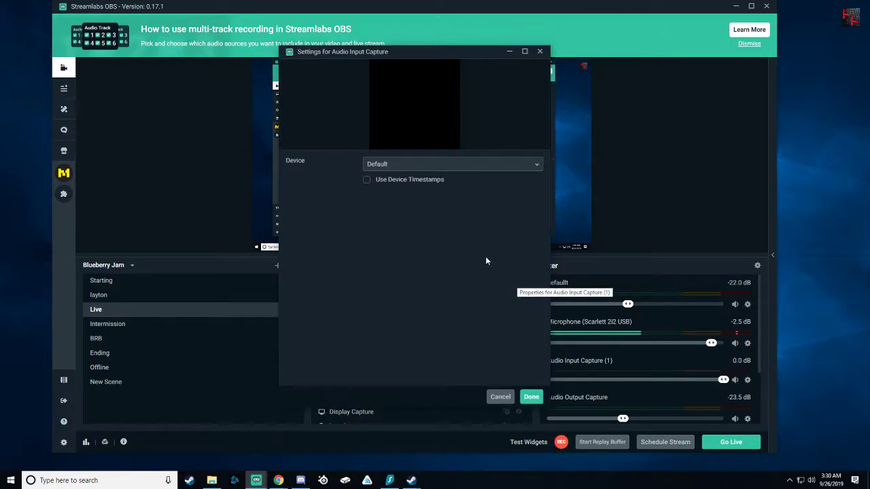
Step: Set Audio Input Capture (1) to HDMI (Live Gamer Ultra-Audio) and its mixer volume to -19.6 dB
left_click(440, 170)
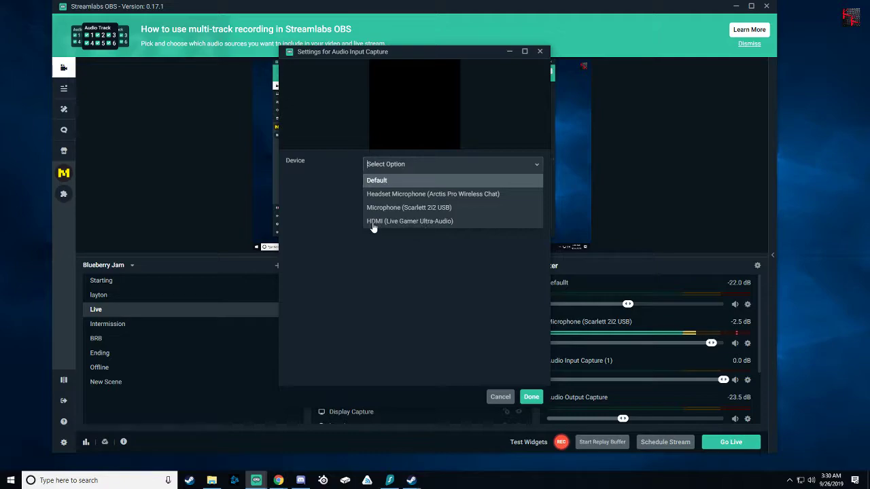
left_click(441, 222)
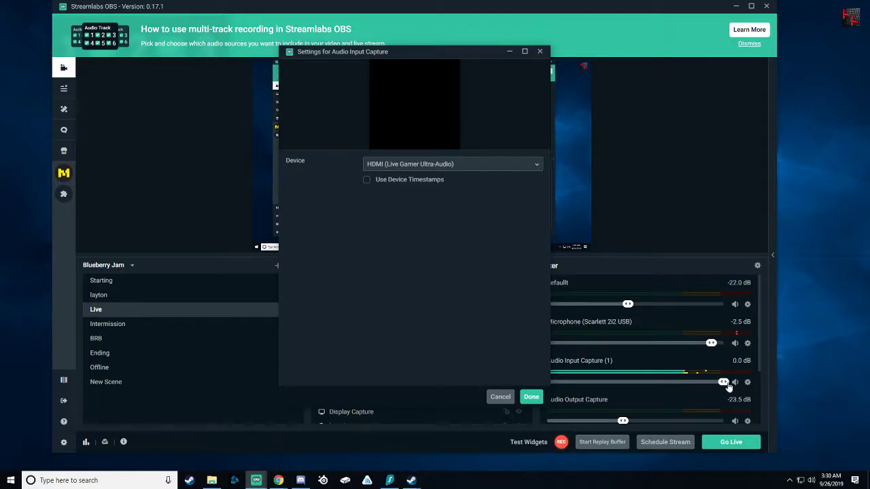
left_click_drag(724, 382, 637, 382)
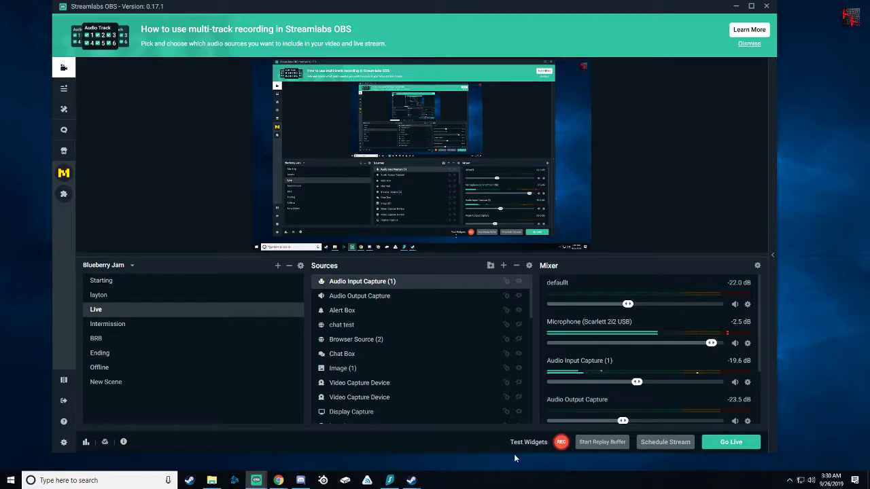
mouse_move(381, 281)
right_click(394, 282)
left_click(442, 229)
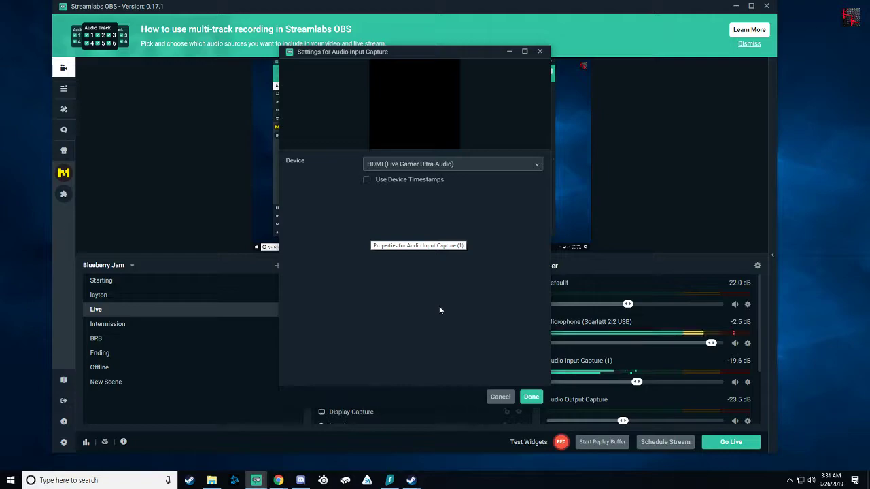
left_click(532, 397)
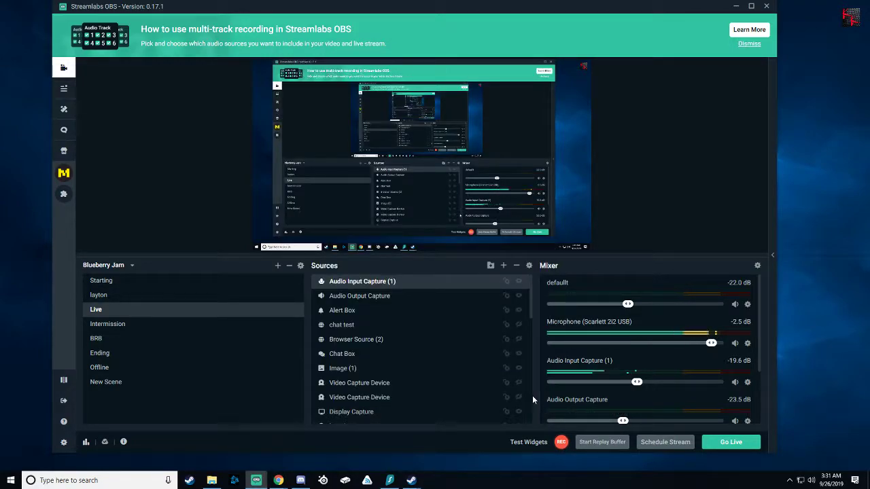